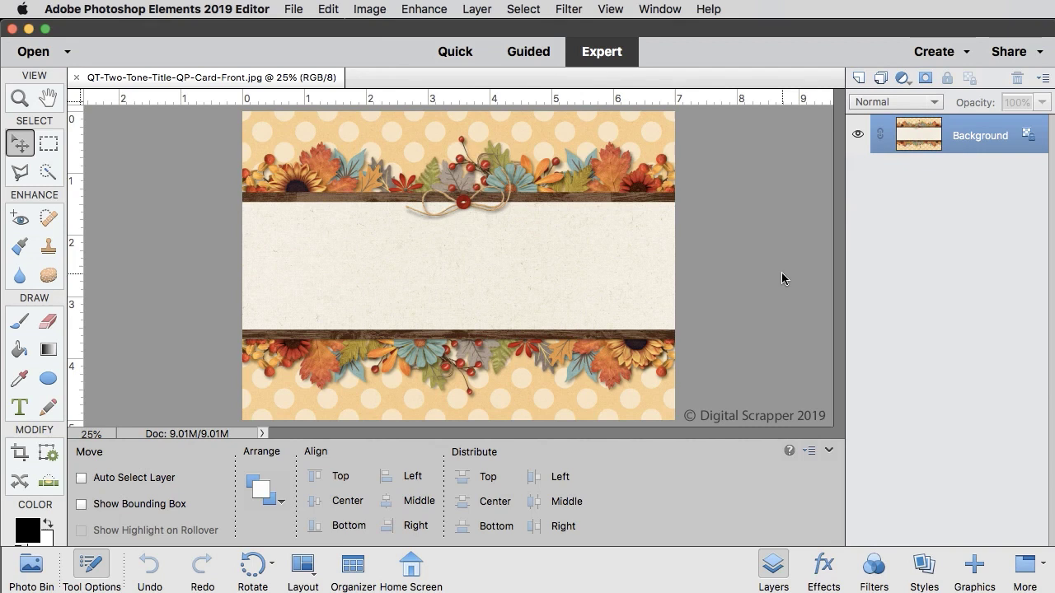
- Pick the Horizontal Type tool and set its text colour to orange d5832d
click(20, 408)
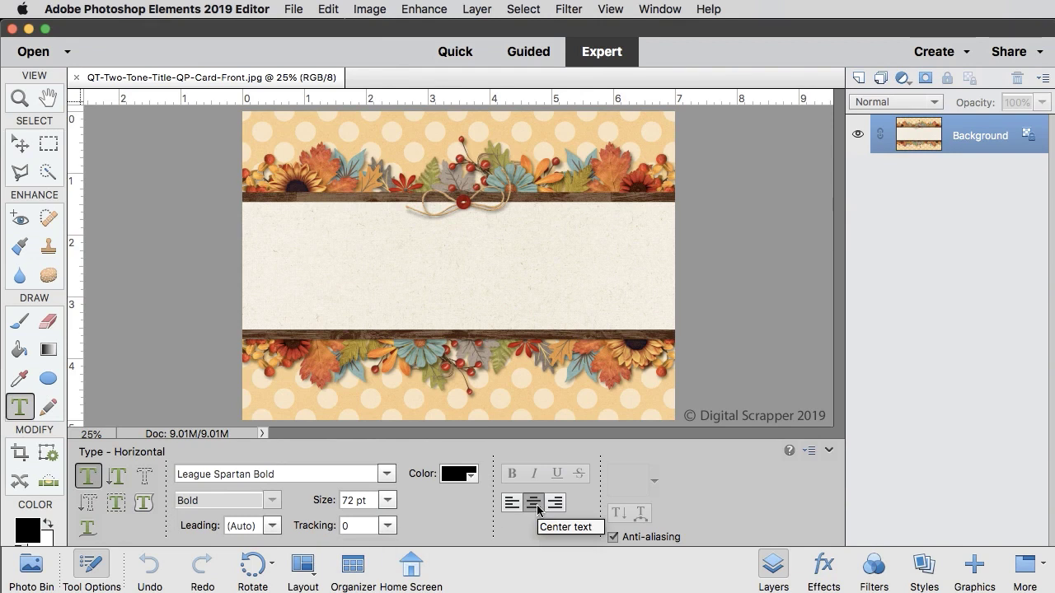
click(451, 476)
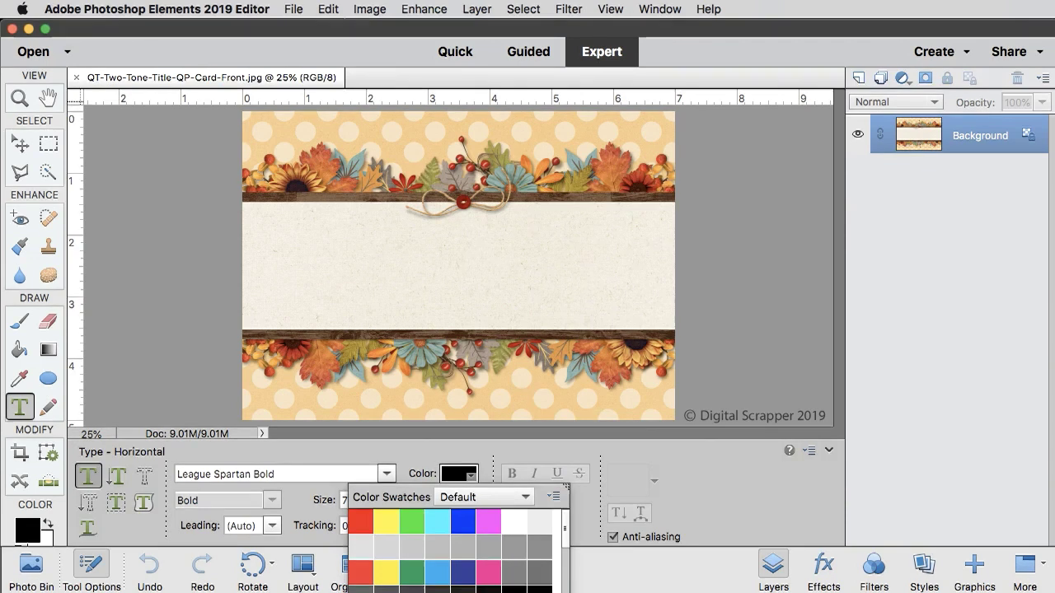
click(540, 581)
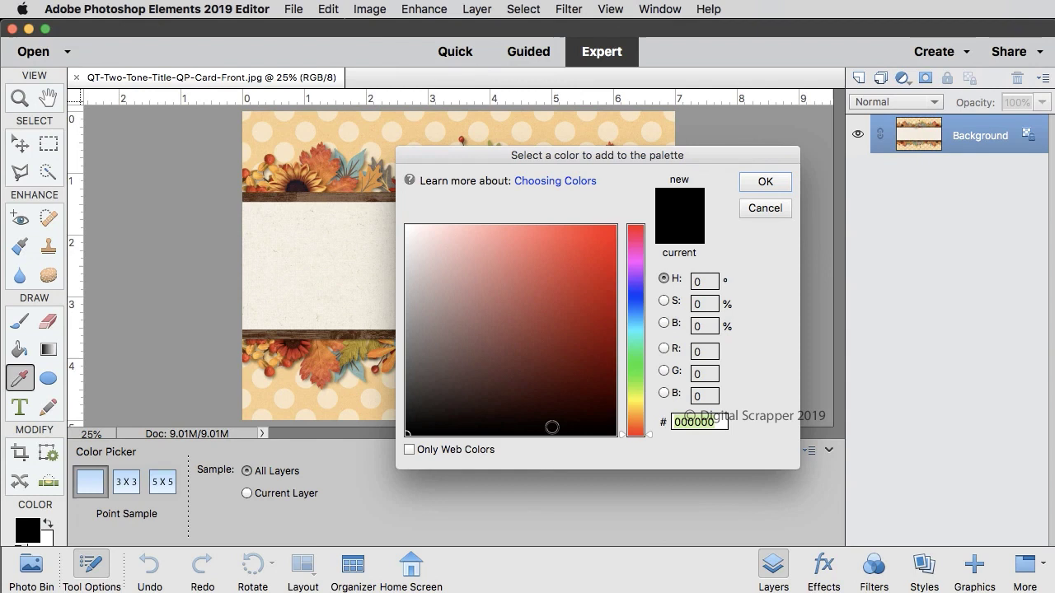
text(d58)
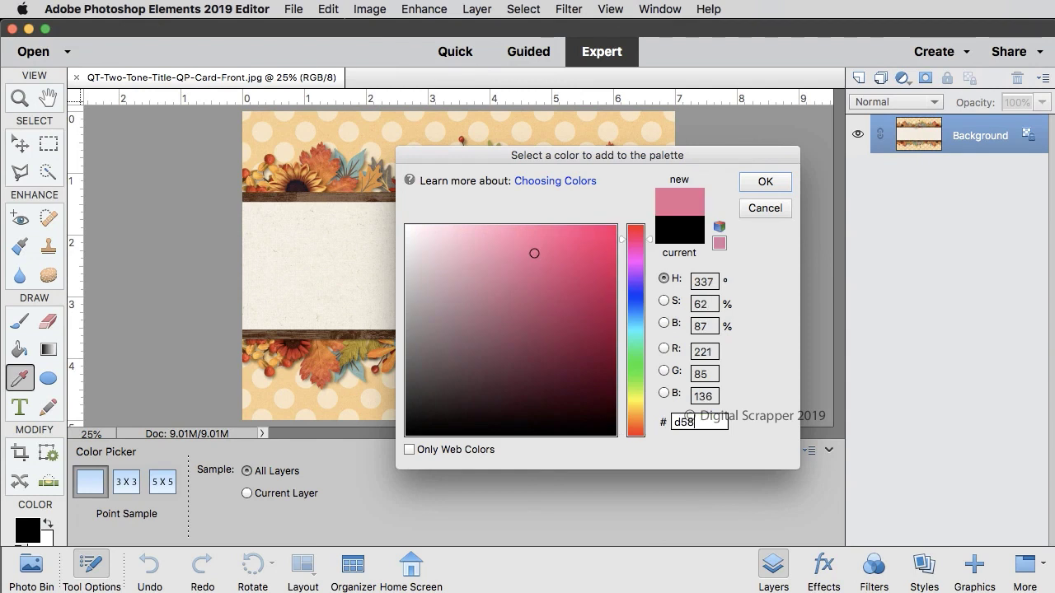
text(832d)
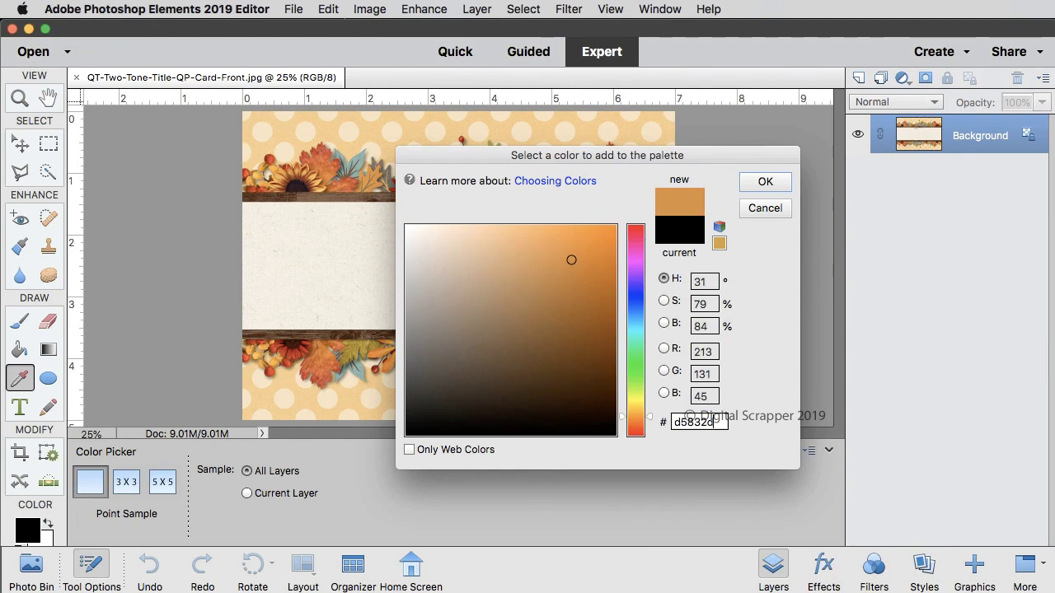
click(755, 182)
key(t)
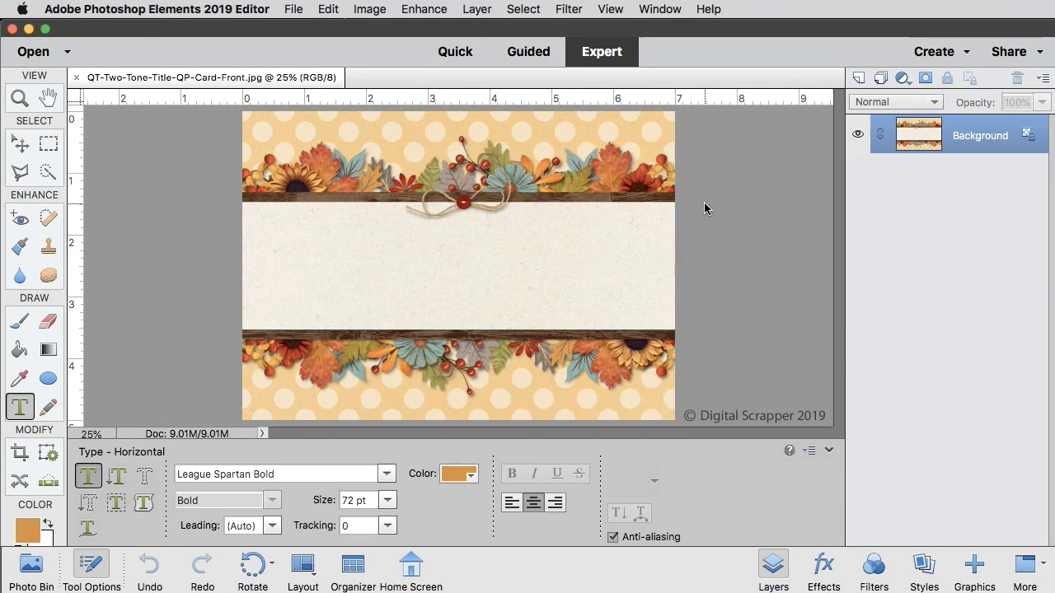
- Type THANKFUL at the centre of the cream panel and commit the text
click(459, 274)
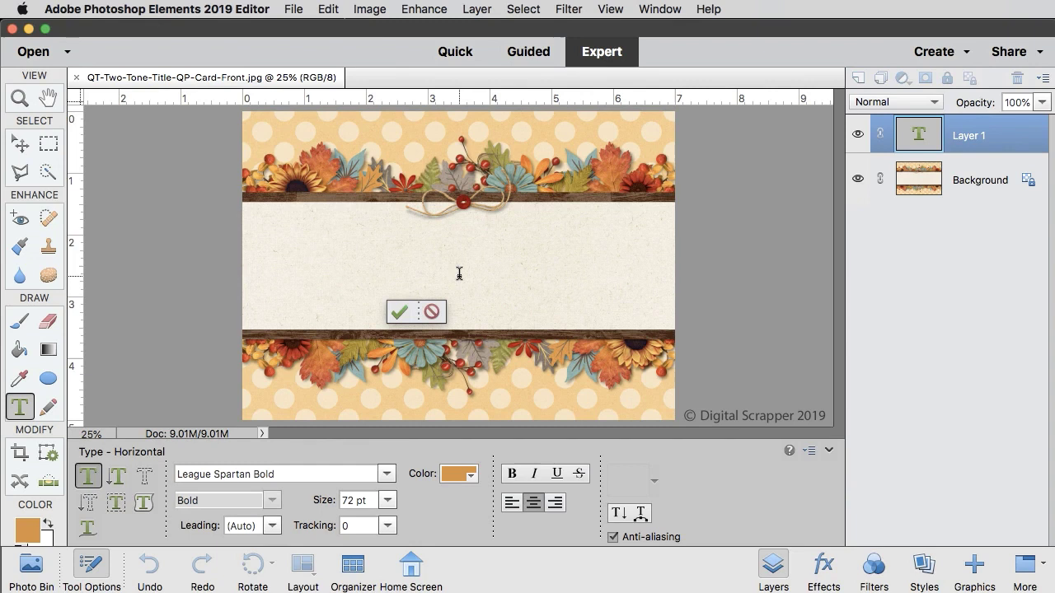
text(THANKFUL)
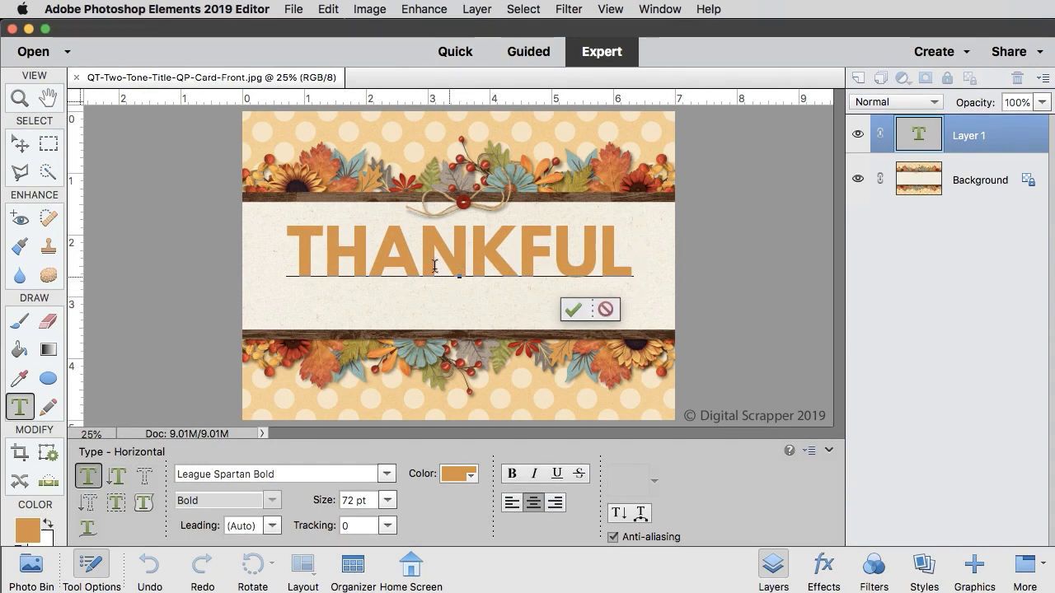
click(573, 309)
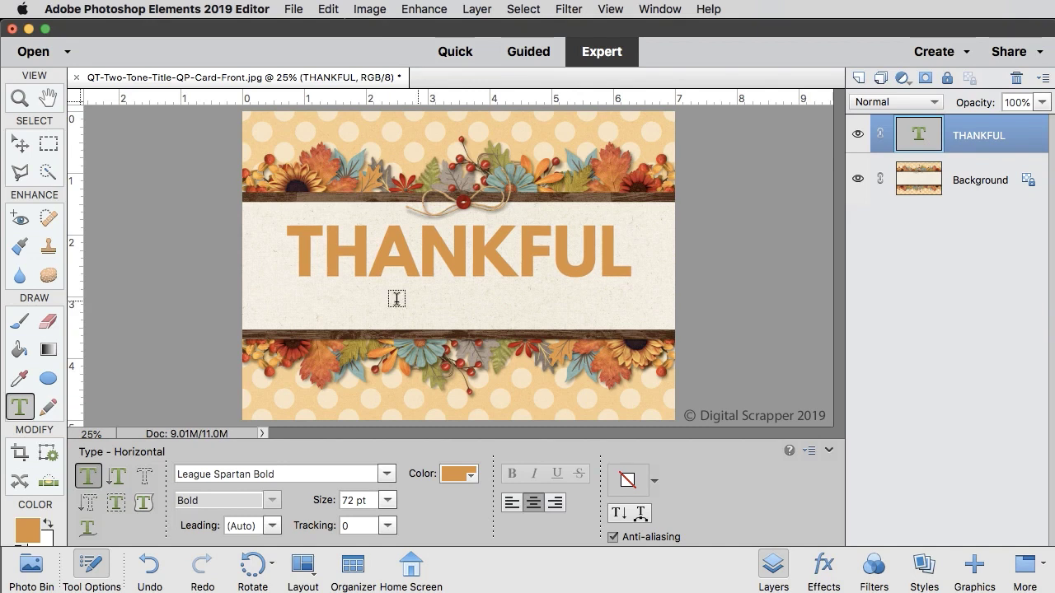
- Align the THANKFUL layer to the canvas's vertical centre against a full selection, then deselect
click(19, 144)
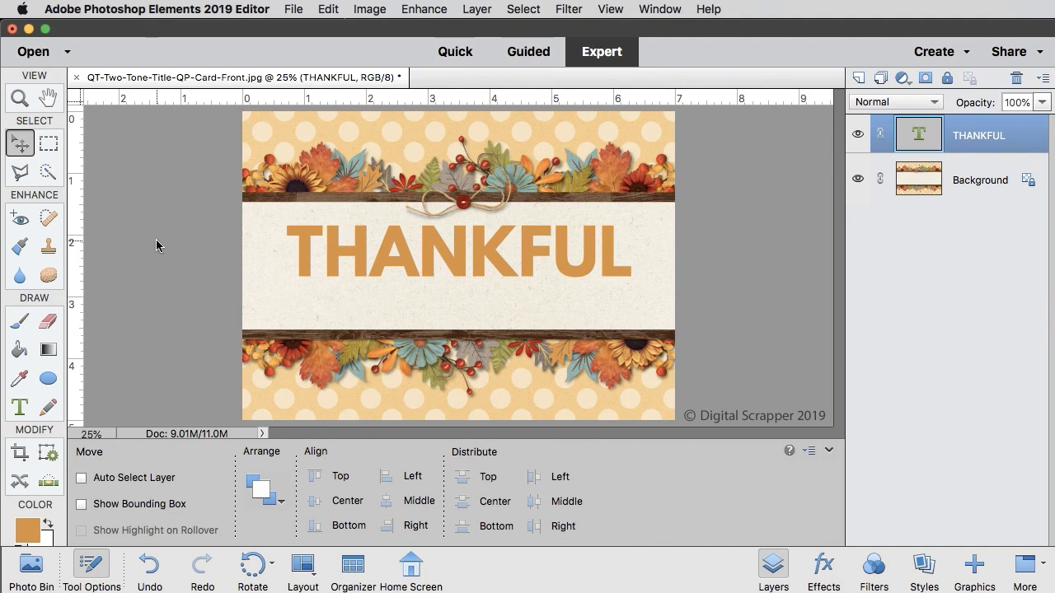
key(super+a)
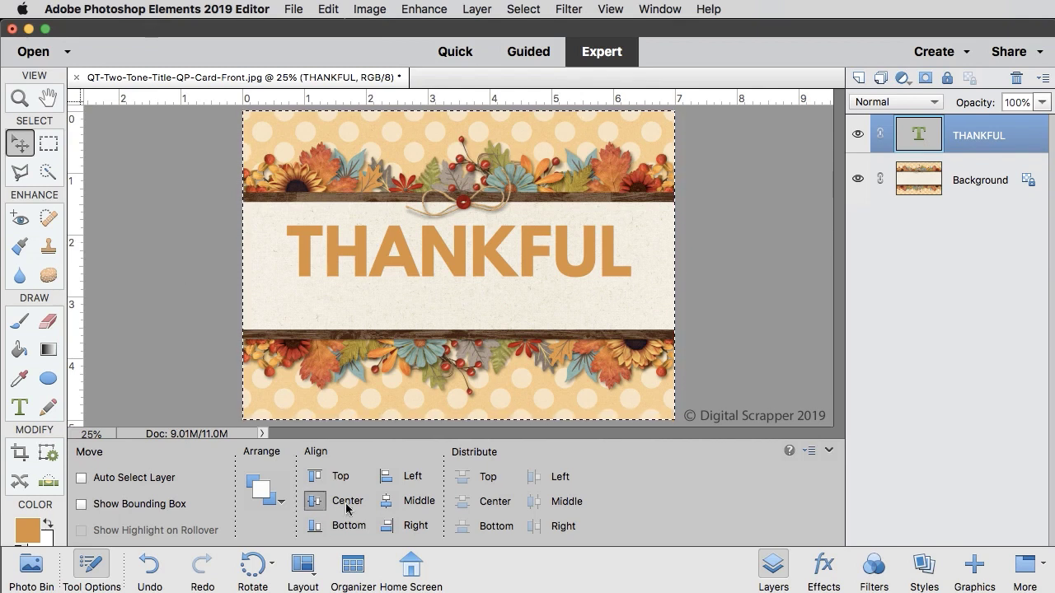
click(349, 501)
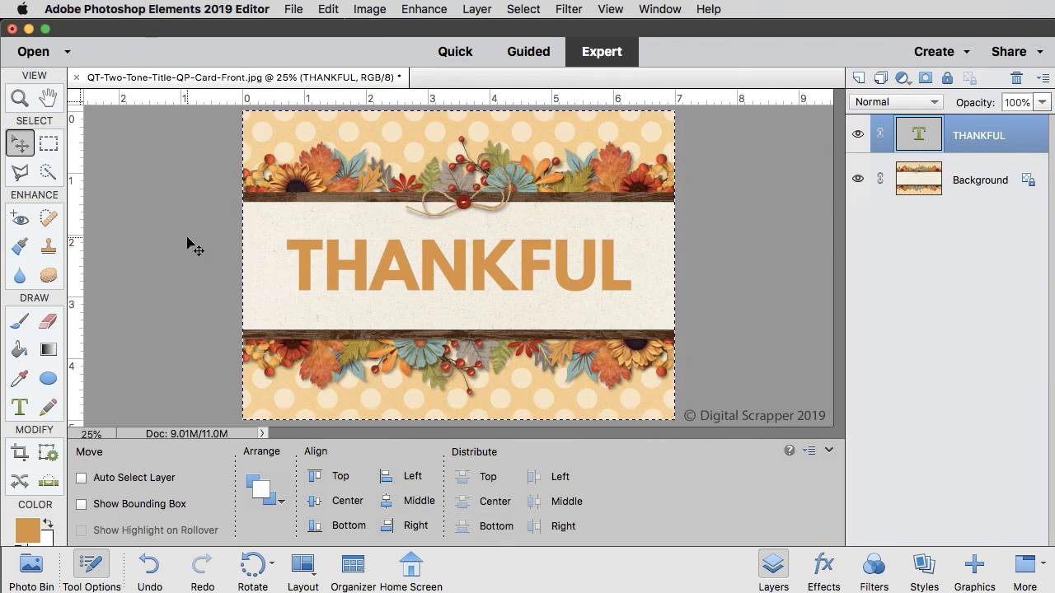
key(super+d)
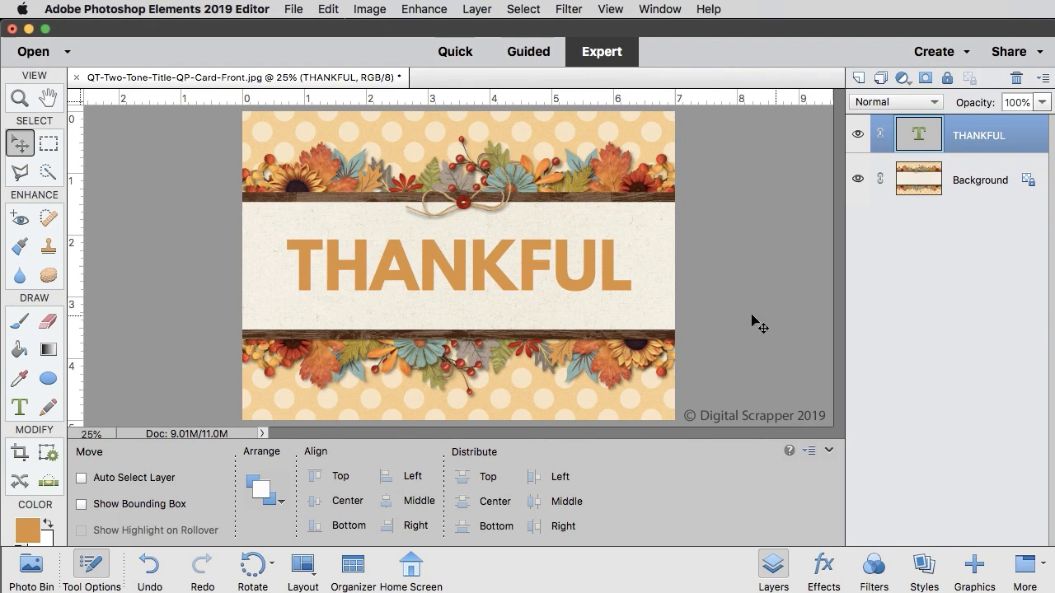
- Add a peach eec47c Solid Color fill layer and clip it to the THANKFUL text
click(26, 532)
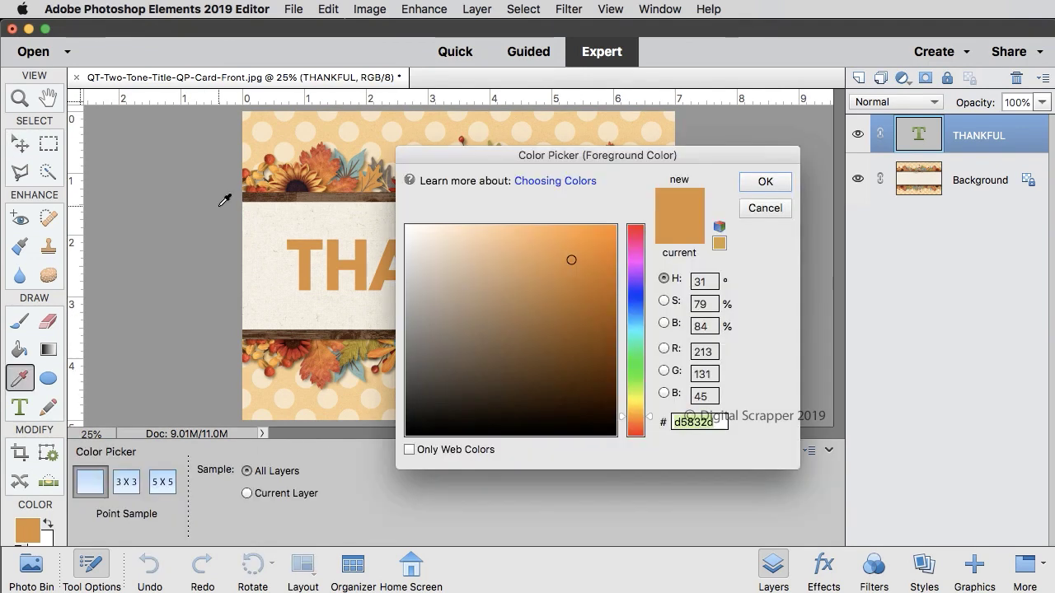
text(eec)
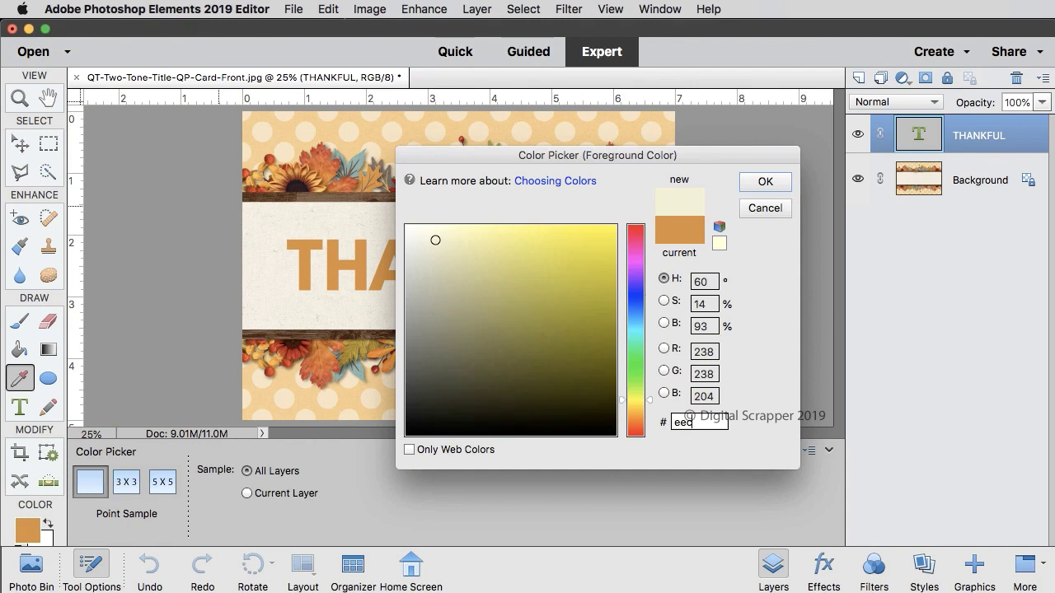
text(4)
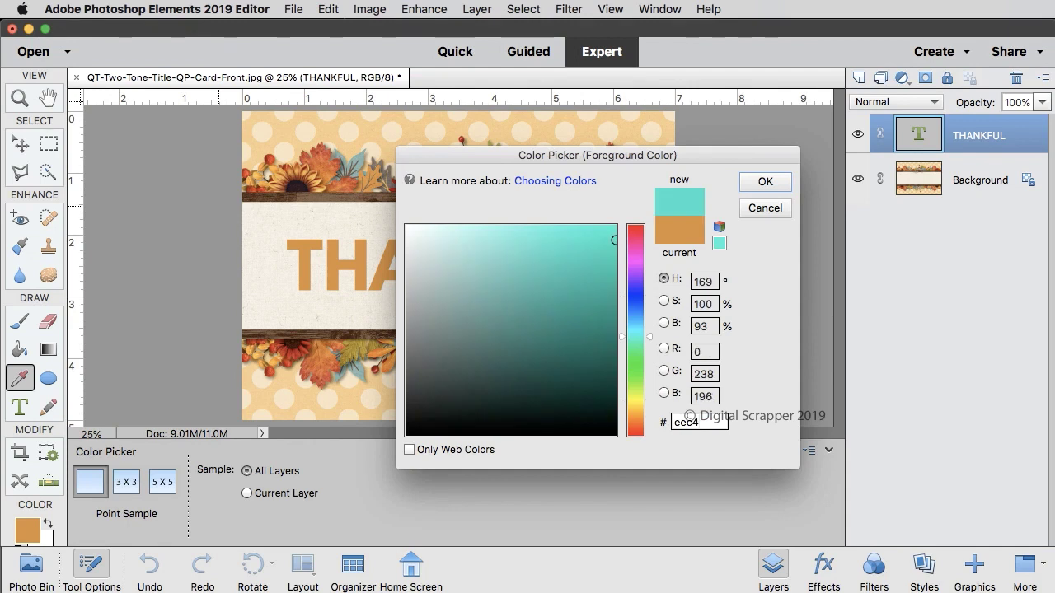
text(7c)
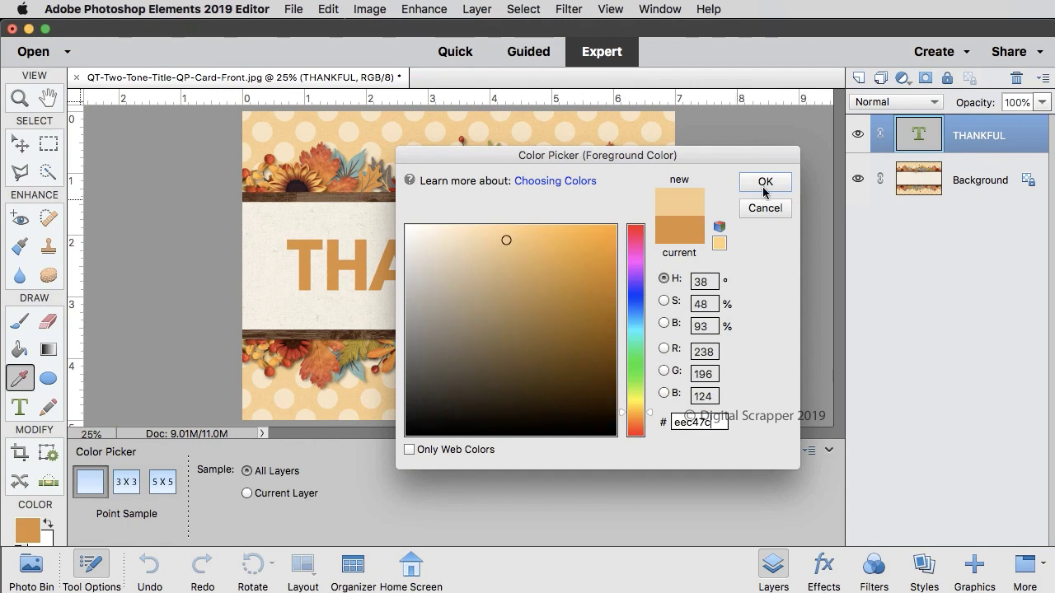
click(764, 185)
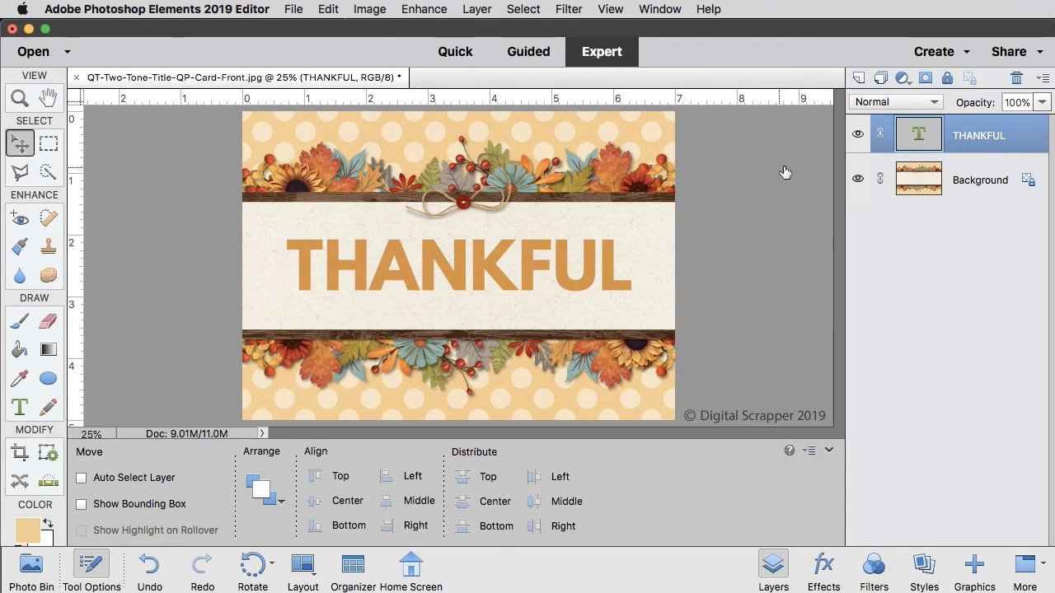
click(902, 79)
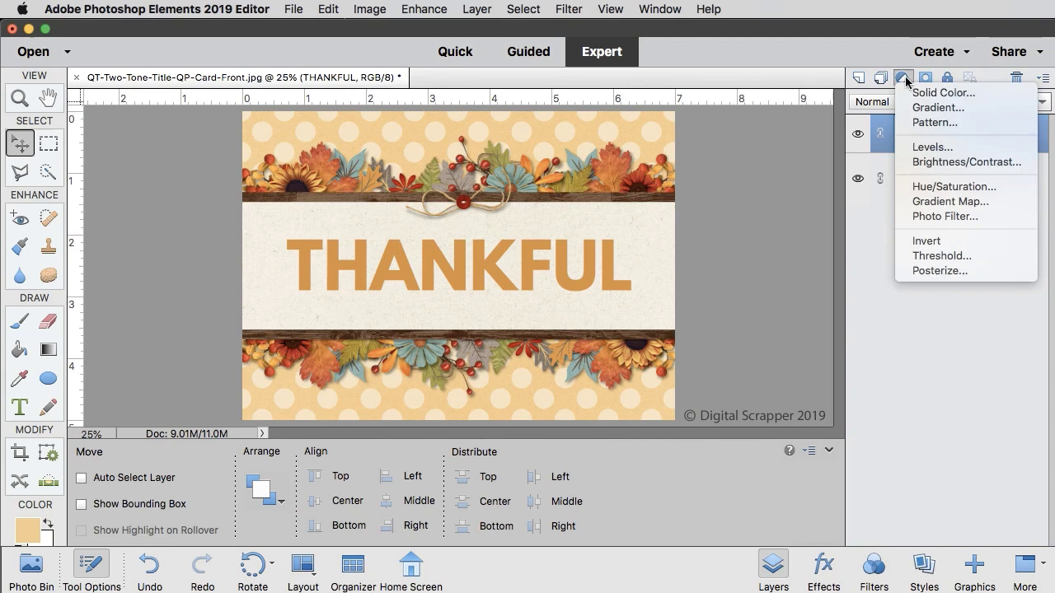
click(919, 94)
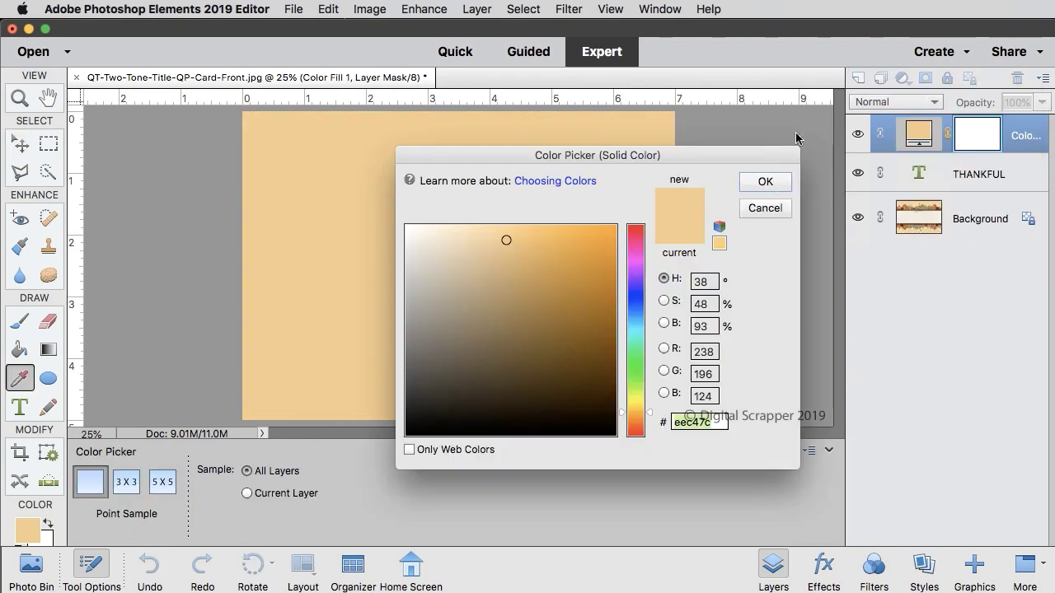
click(765, 182)
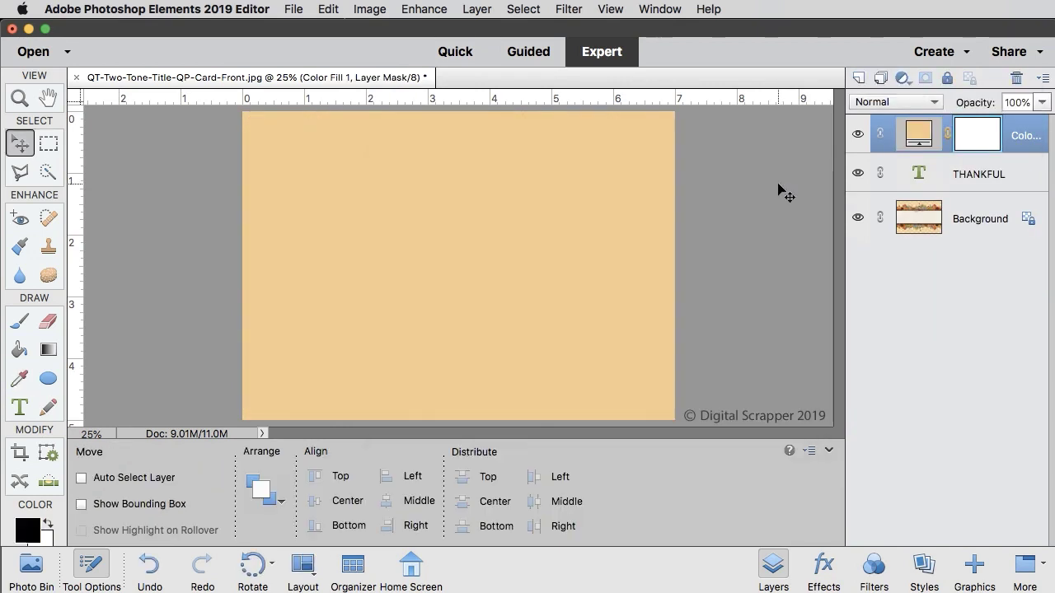
click(477, 9)
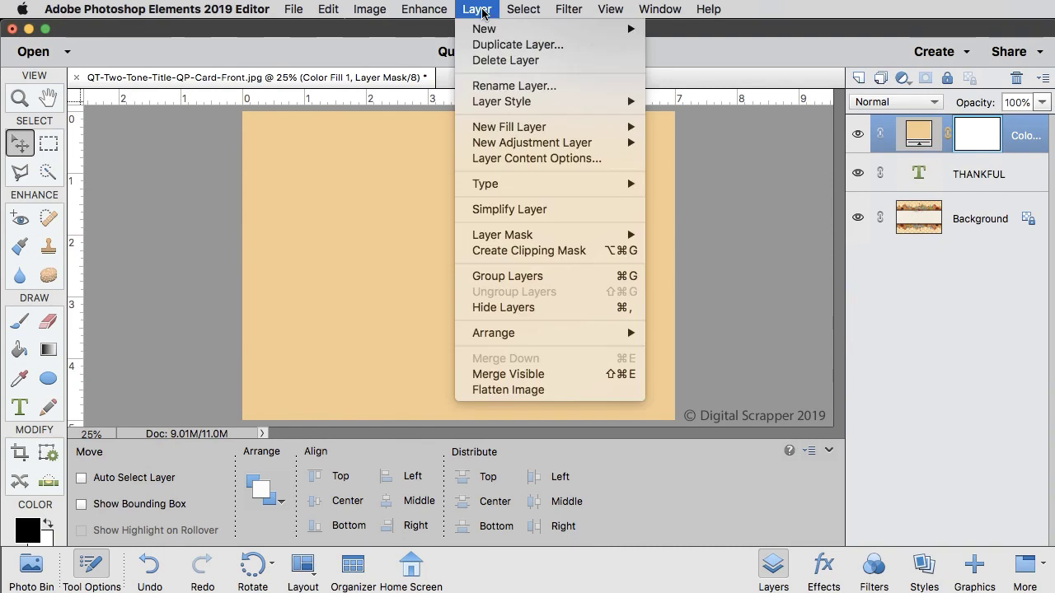
click(568, 251)
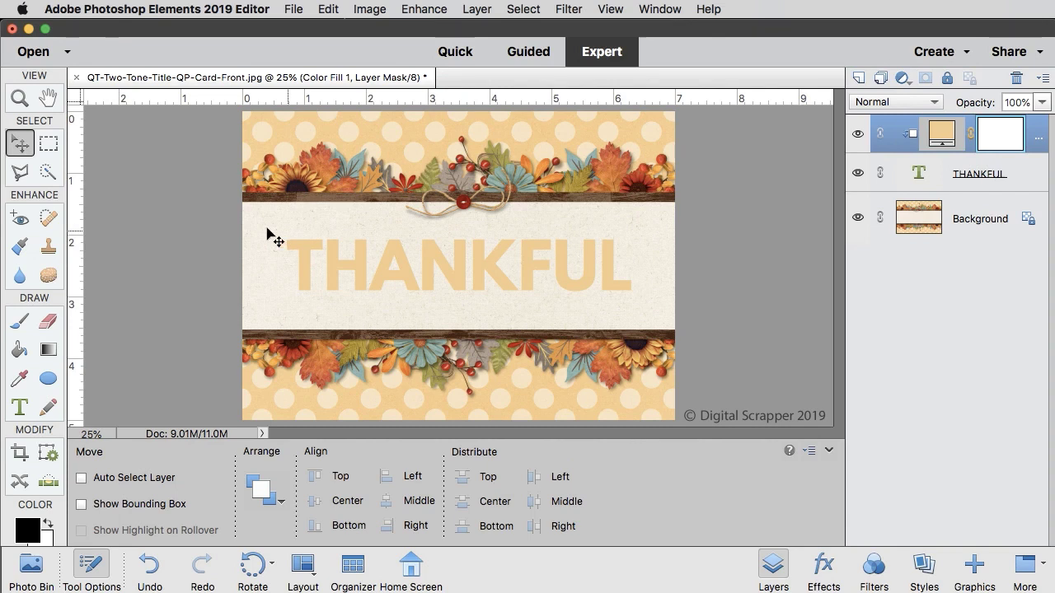
- Draw a fixed 7 × 2.5 in rectangular selection from the card's top over THANKFUL's upper half
click(48, 144)
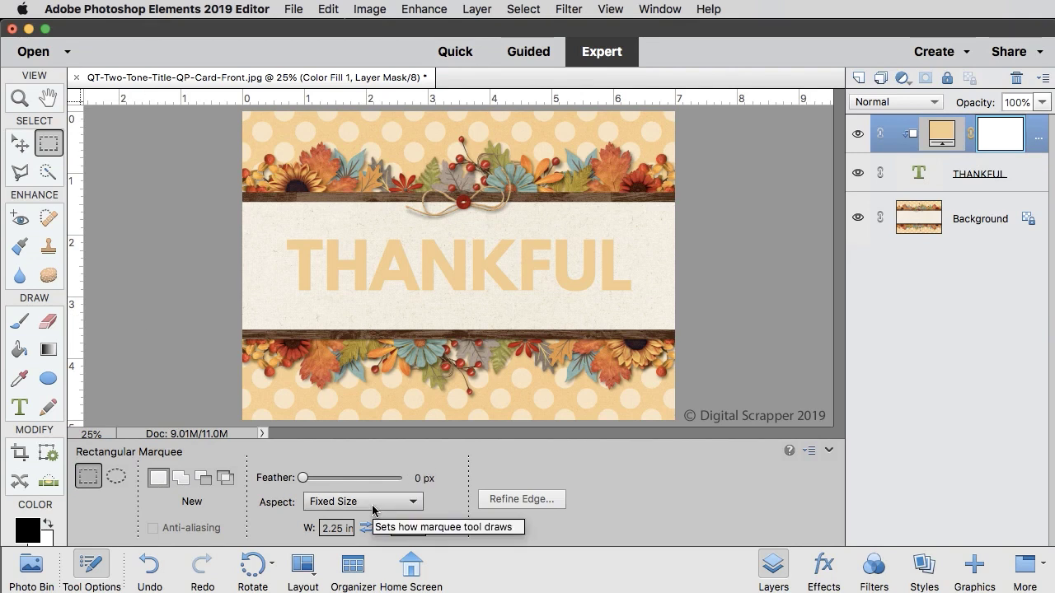
click(334, 529)
text(7 in)
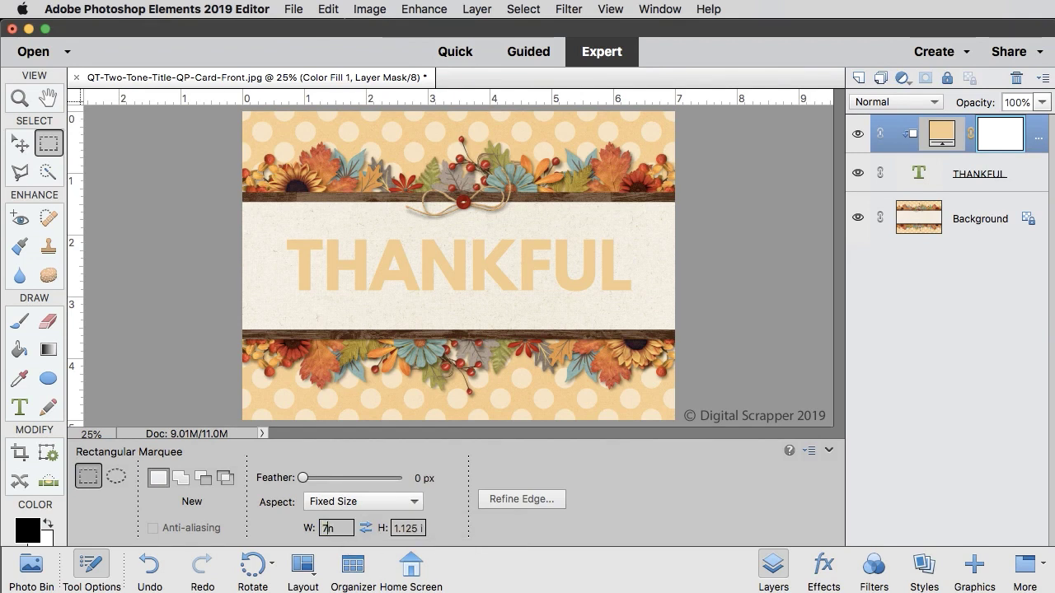
key(Tab)
text(2.5 in)
drag(361, 240, 333, 77)
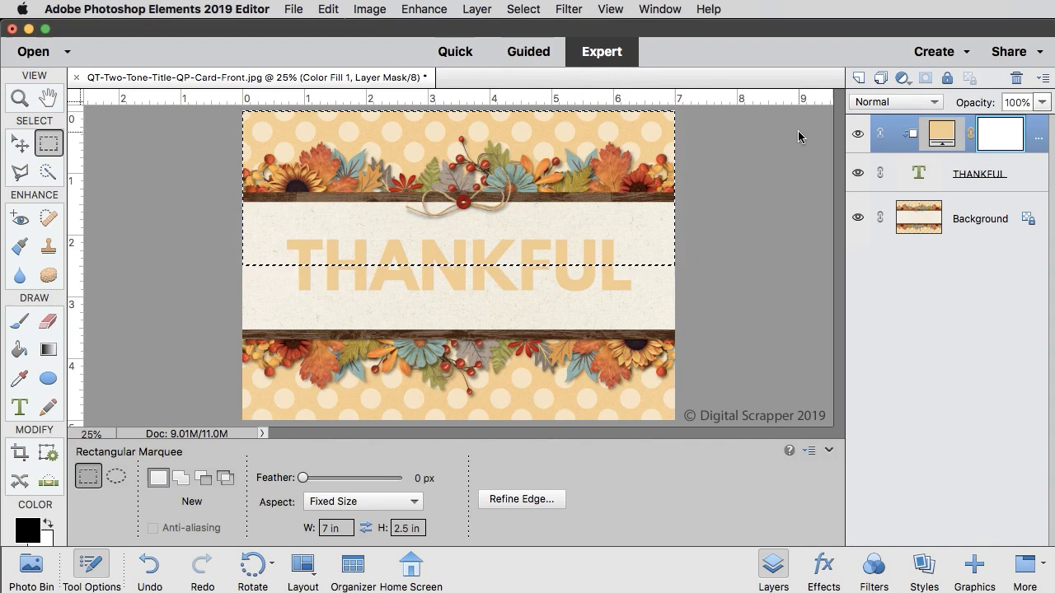
- Fill the selected part of the fill layer's mask with black to reveal orange on top, then deselect
key(alt+BackSpace)
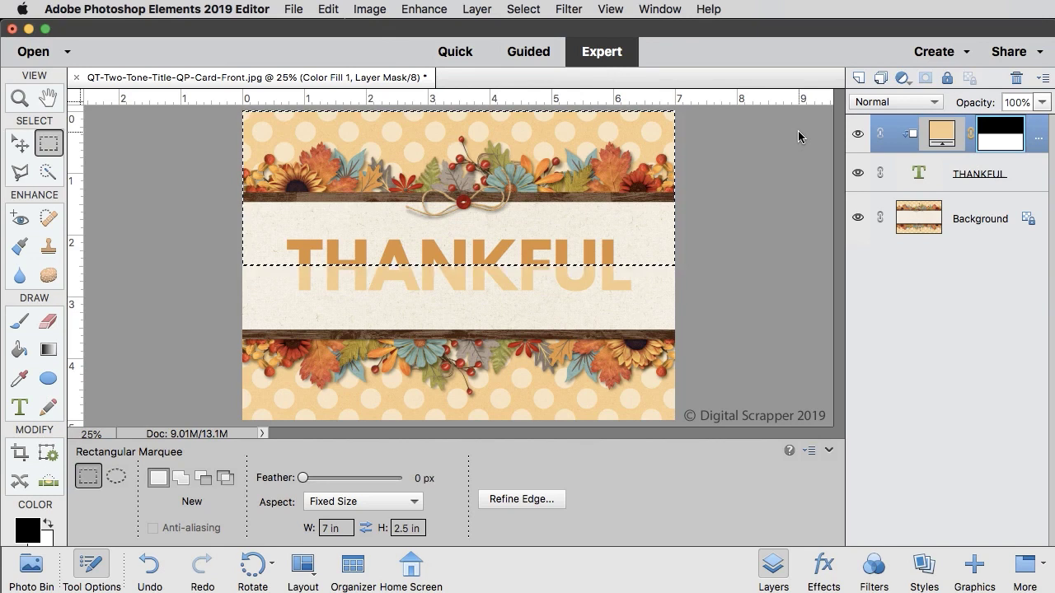
key(super+d)
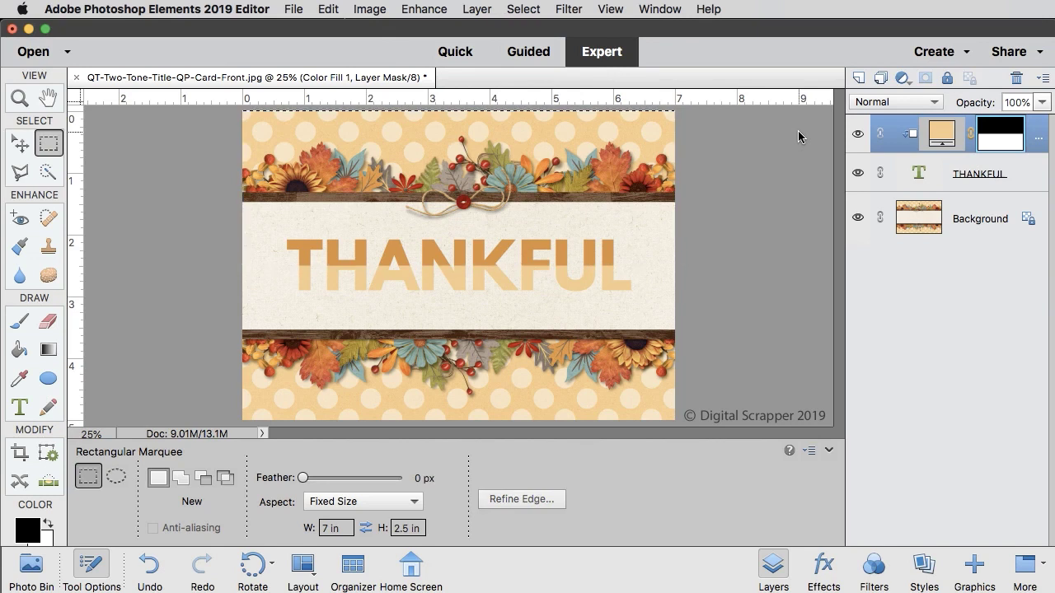